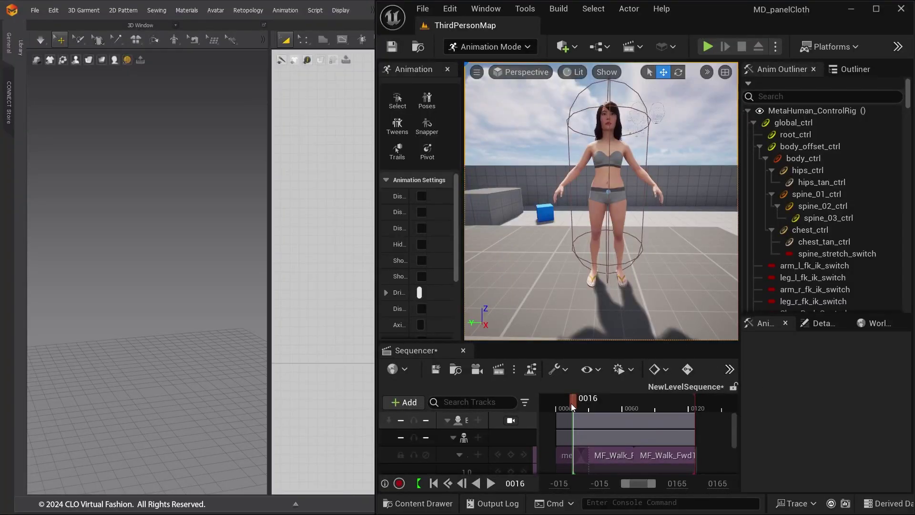
Scrub the MetaHuman walk animation forward in Unreal Engine's Sequencer
mouse_move(573, 407)
mouse_down()
mouse_move(629, 409)
mouse_move(574, 409)
mouse_up()
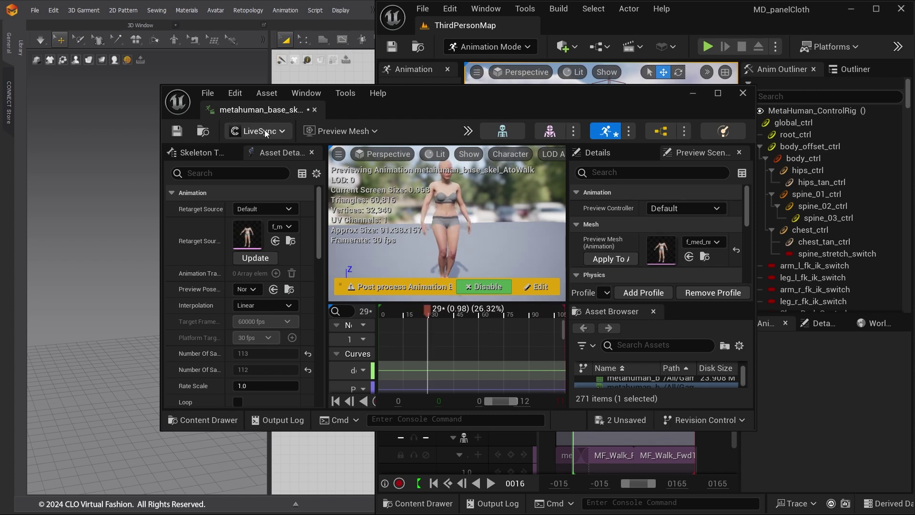
Open the CLO/MD LiveSync Editor from Unreal Engine's Window menu
click(450, 9)
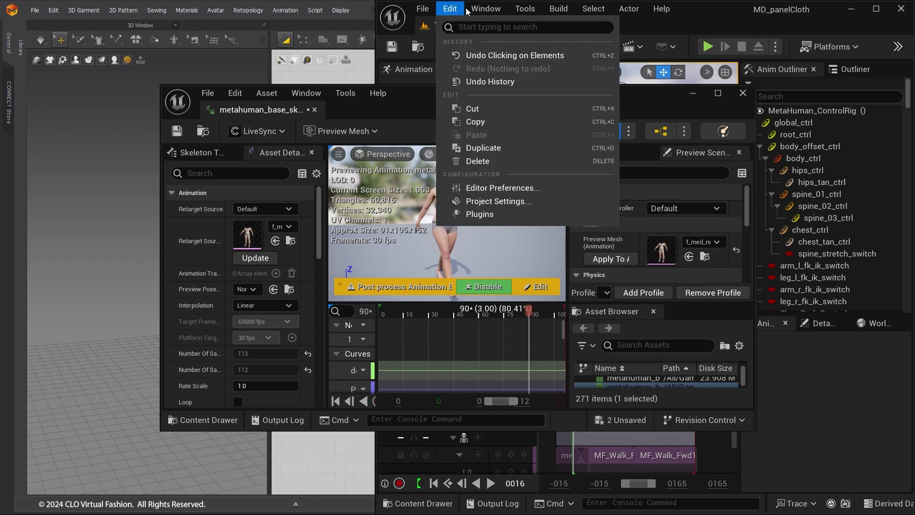
mouse_move(486, 8)
scroll(548, 279, down, 3)
mouse_move(557, 388)
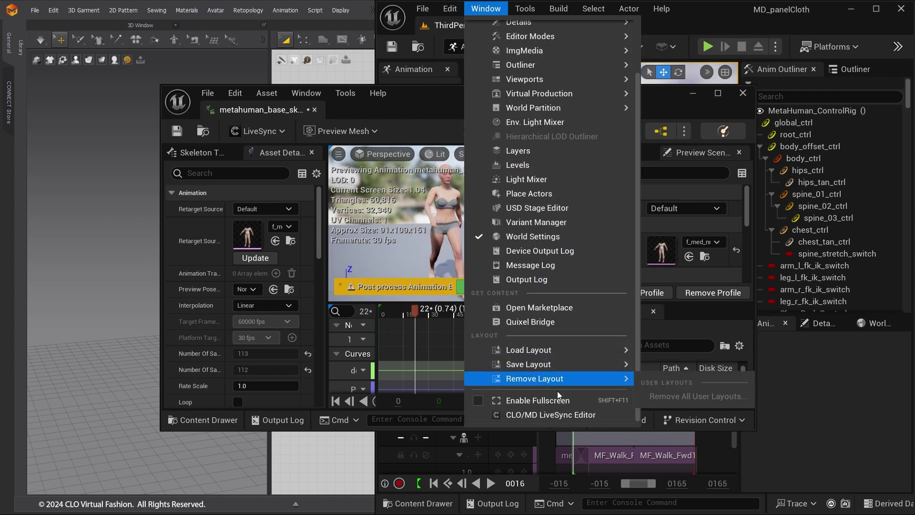
click(547, 414)
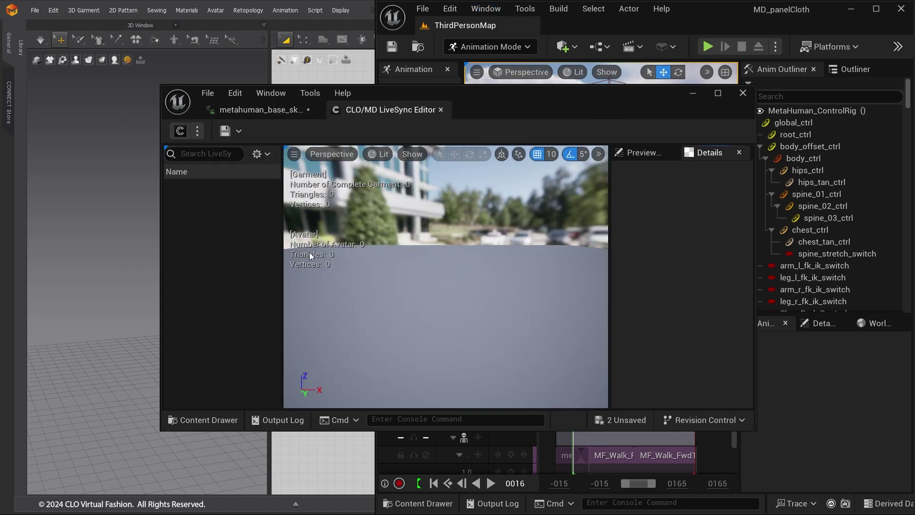
Export the MetaHuman walk animation as LiveSync through the CLOLiveSync Exporter
click(257, 109)
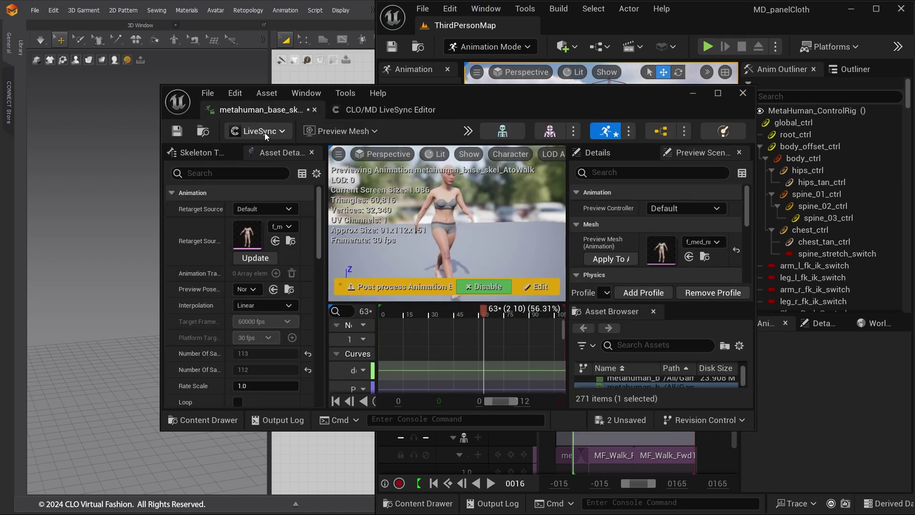
click(265, 132)
mouse_move(267, 164)
click(331, 167)
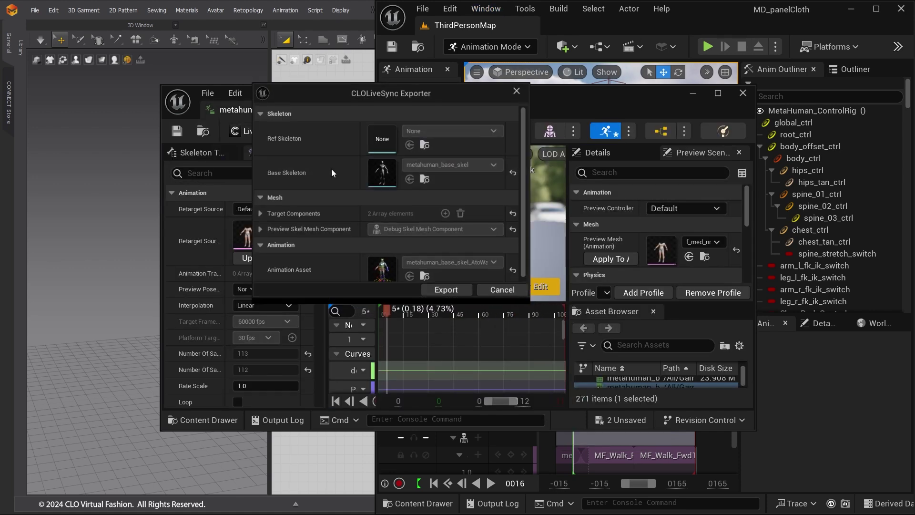
click(451, 299)
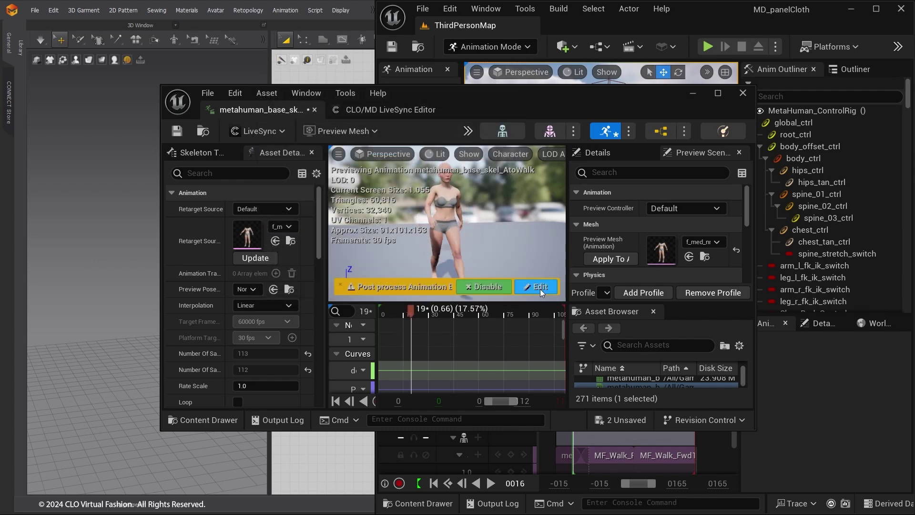
Maximize Marvelous Designer and scrub the avatar's 111-frame walk on the Animation timeline
click(145, 364)
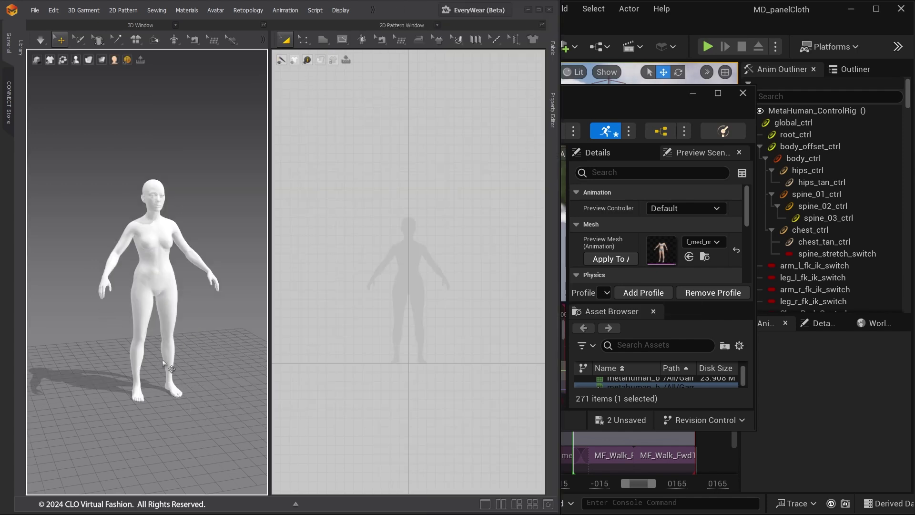
click(539, 9)
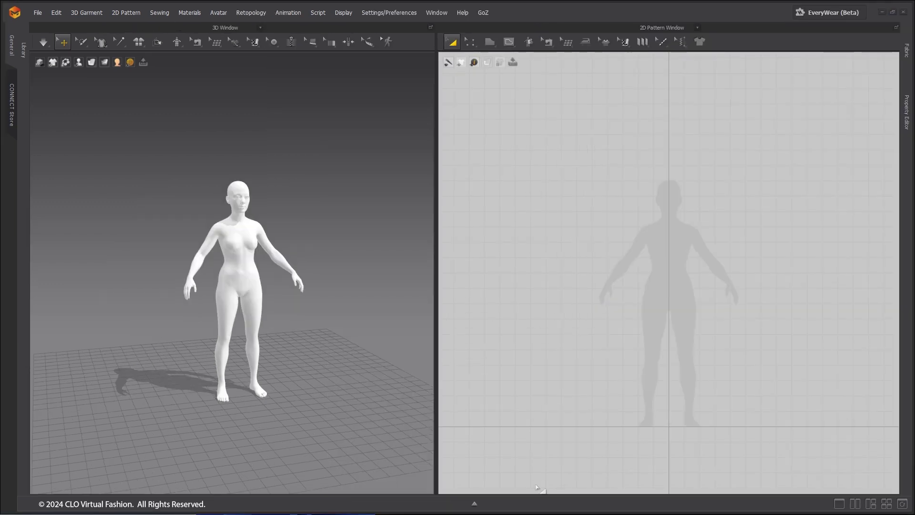
click(475, 504)
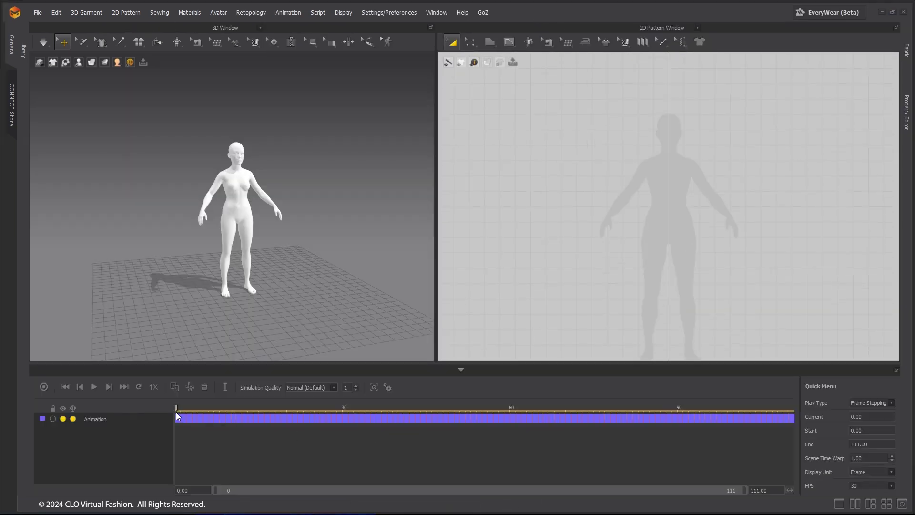
mouse_move(176, 407)
mouse_down()
mouse_move(757, 401)
mouse_move(176, 405)
mouse_up()
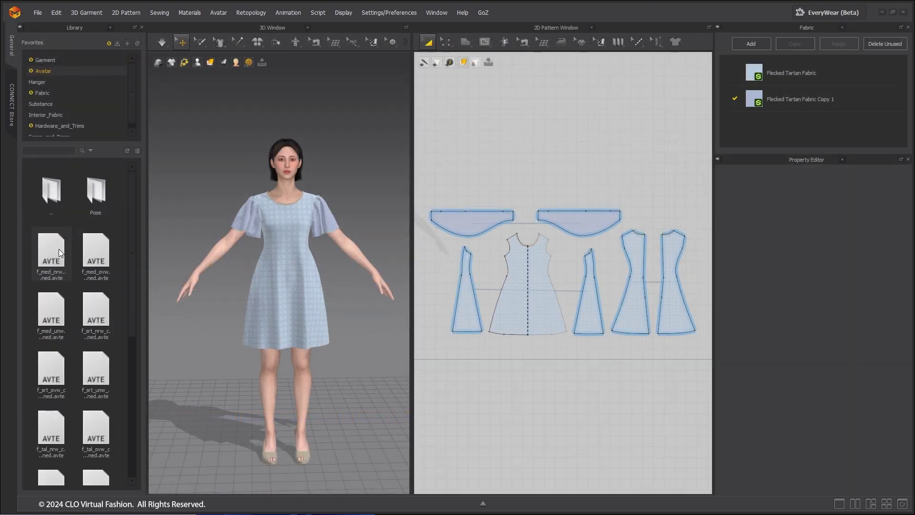
Load the grey avatar from the Library, replacing the current one, with Auto Fitting
double_click(58, 249)
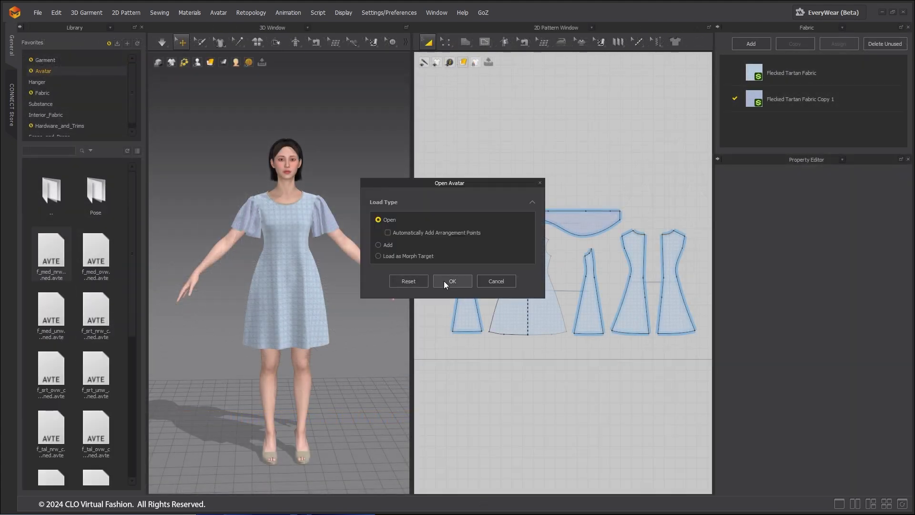
click(445, 283)
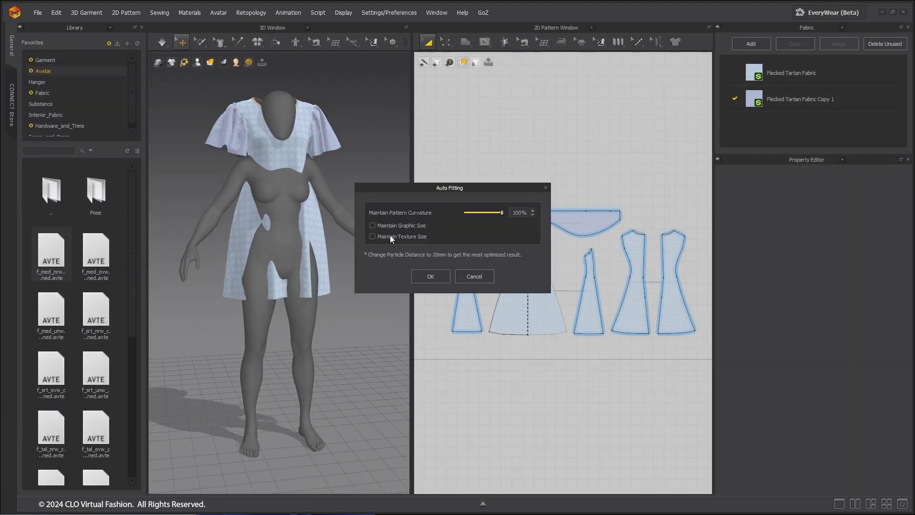
click(431, 277)
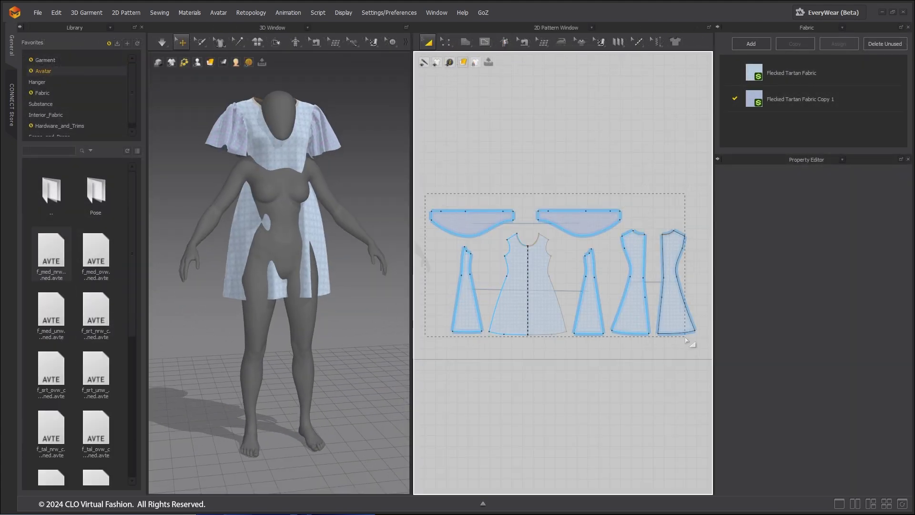
Set the dress patterns' particle distance to 20, re-run auto fitting, then lower it to 10
drag(869, 333, 807, 323)
text(20)
key(Return)
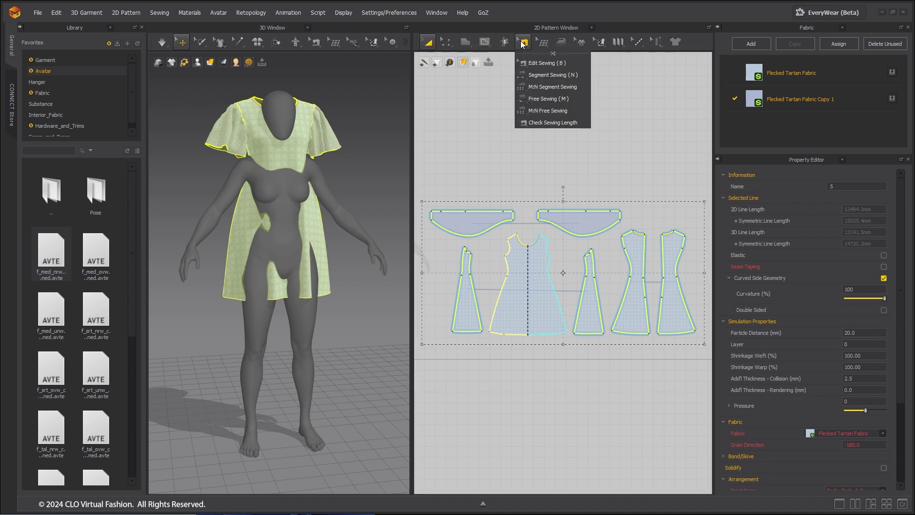
click(505, 42)
click(437, 275)
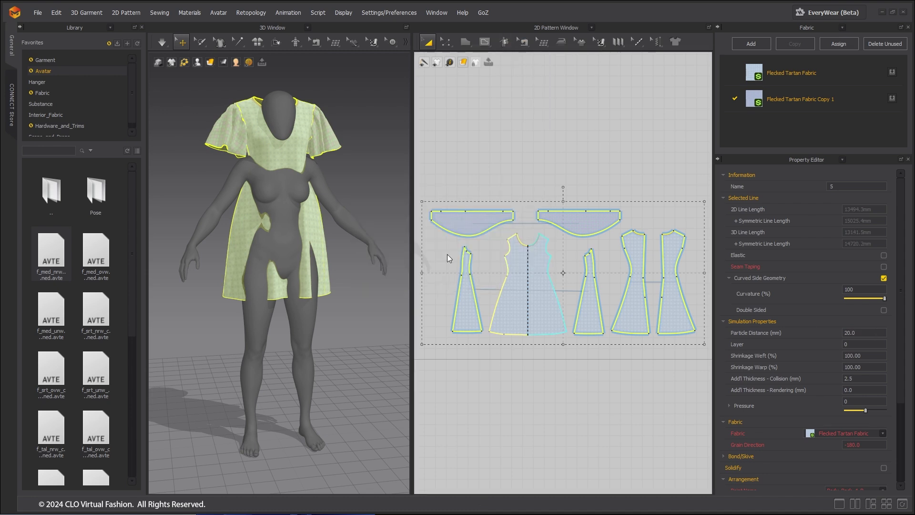
click(20, 27)
drag(865, 334, 830, 321)
text(10)
key(Return)
Simulate the dress on the avatar, pulling both sleeves into place
click(335, 179)
key(2)
key(space)
drag(241, 187, 247, 191)
drag(137, 188, 135, 190)
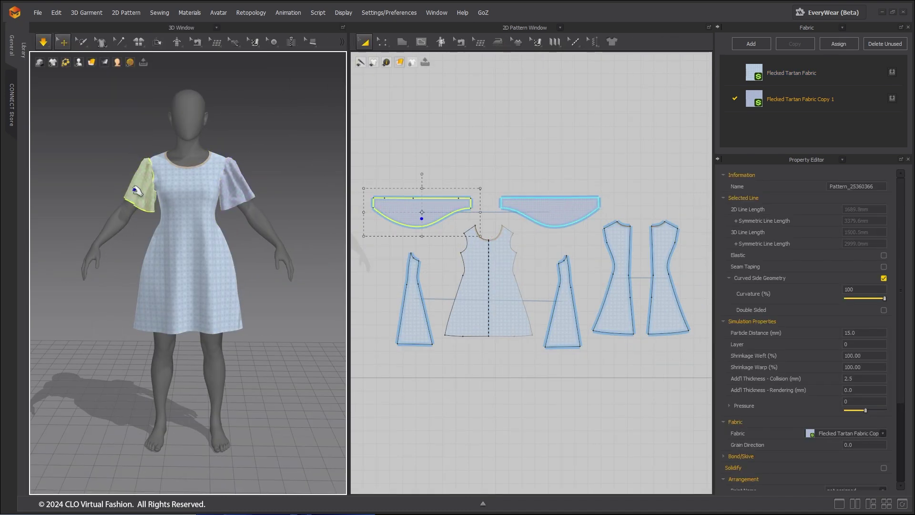
right_drag(215, 260, 237, 264)
scroll(237, 264, up, 3)
key(space)
scroll(489, 339, up, 8)
Bend the front skirt's hem into a smooth curve using Edit Curve Point
key(z)
click(471, 325)
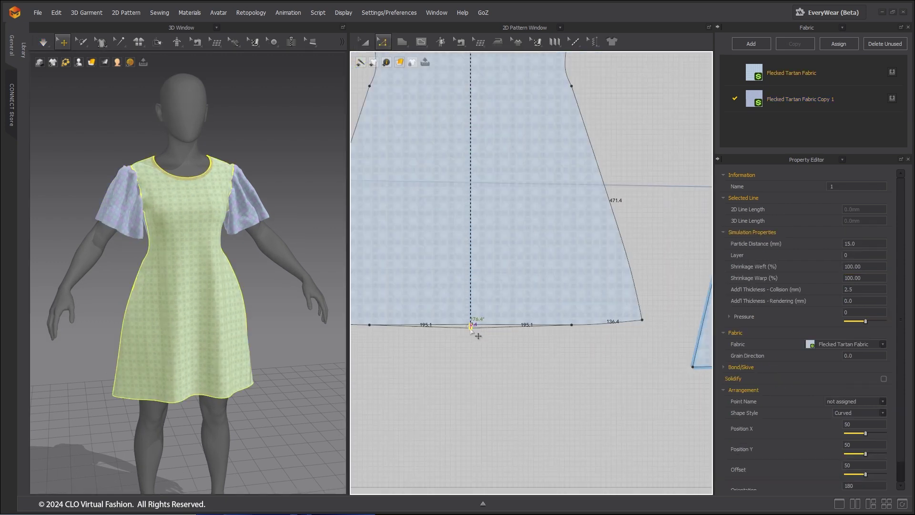
scroll(572, 326, up, 1)
right_click(572, 324)
click(612, 380)
key(v)
scroll(533, 344, down, 2)
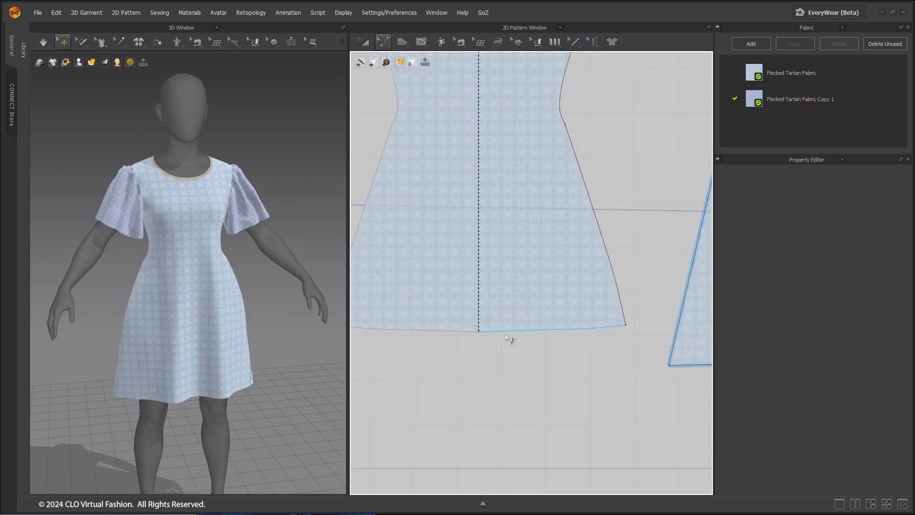
scroll(508, 338, up, 5)
drag(500, 331, 501, 333)
Return to pattern moving, show the front view and resume the cloth simulation
click(609, 355)
scroll(610, 355, down, 7)
scroll(612, 370, down, 5)
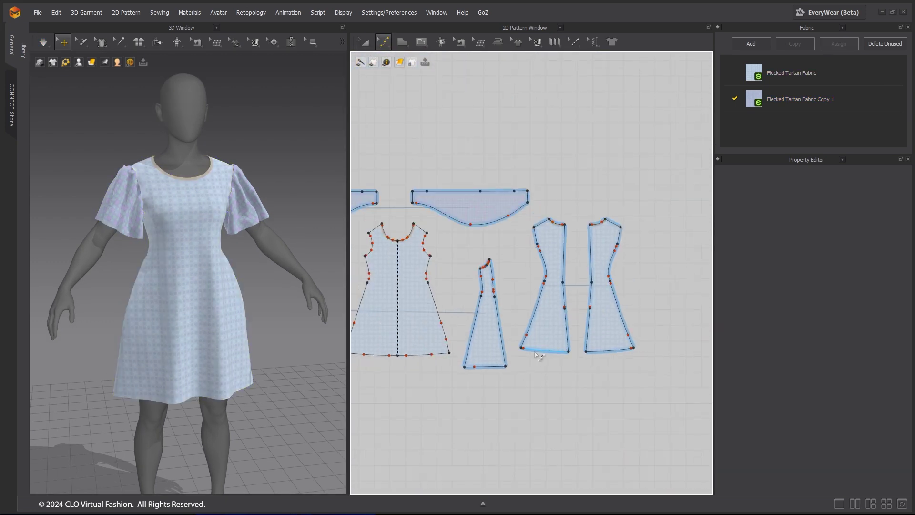
middle_drag(539, 358, 657, 403)
scroll(592, 356, down, 1)
key(a)
key(2)
key(space)
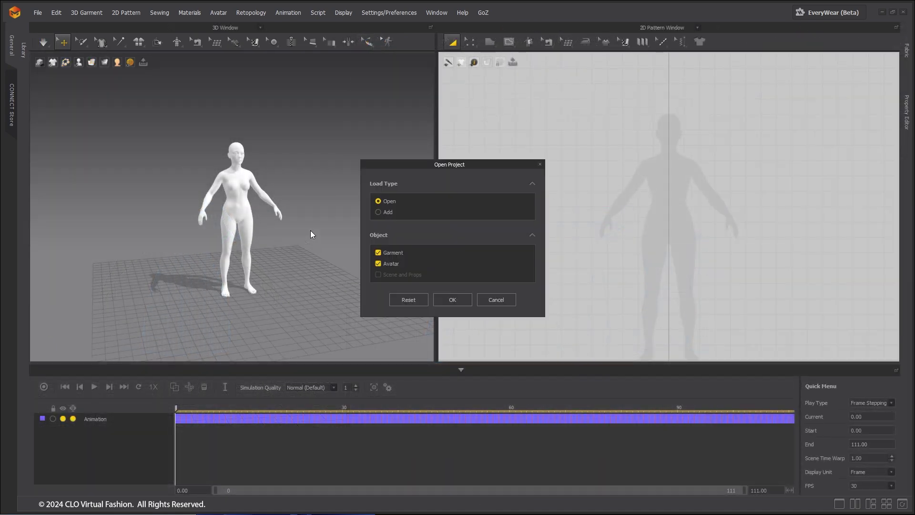
Add the flutter-sleeve dress onto the avatar and simulate with Animation (Stable) quality
click(388, 212)
click(452, 388)
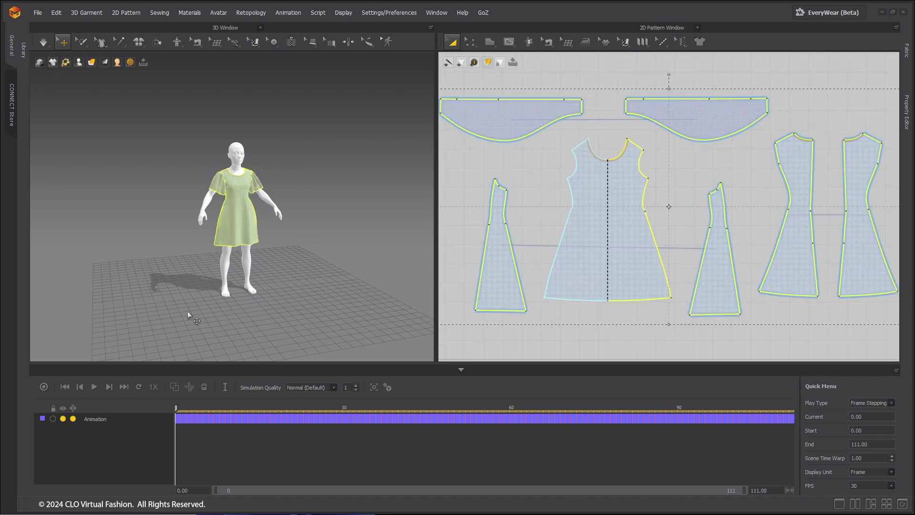
click(328, 387)
click(319, 403)
key(space)
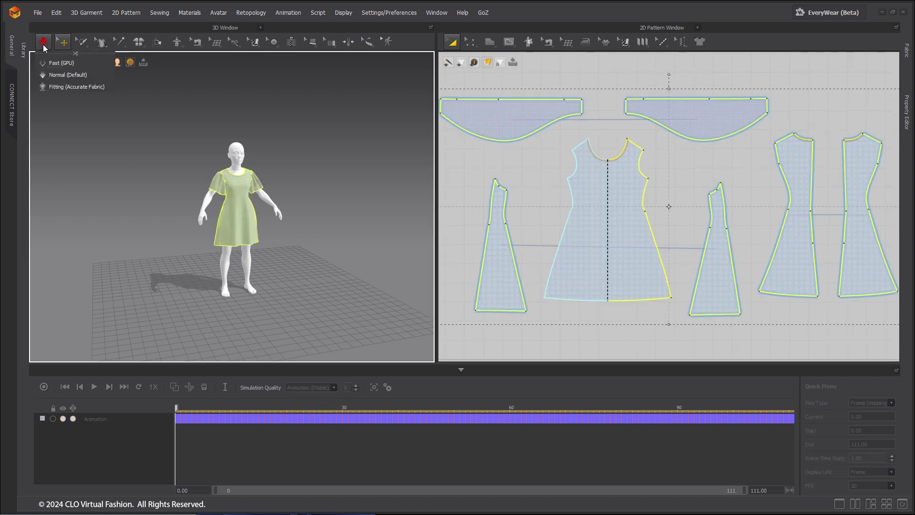
Record the dress simulation across all 111 animation frames
click(43, 387)
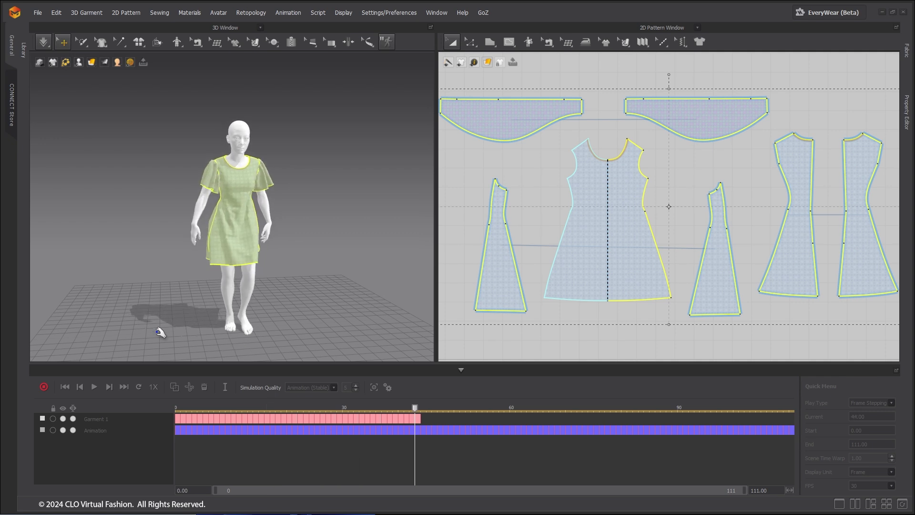
click(36, 14)
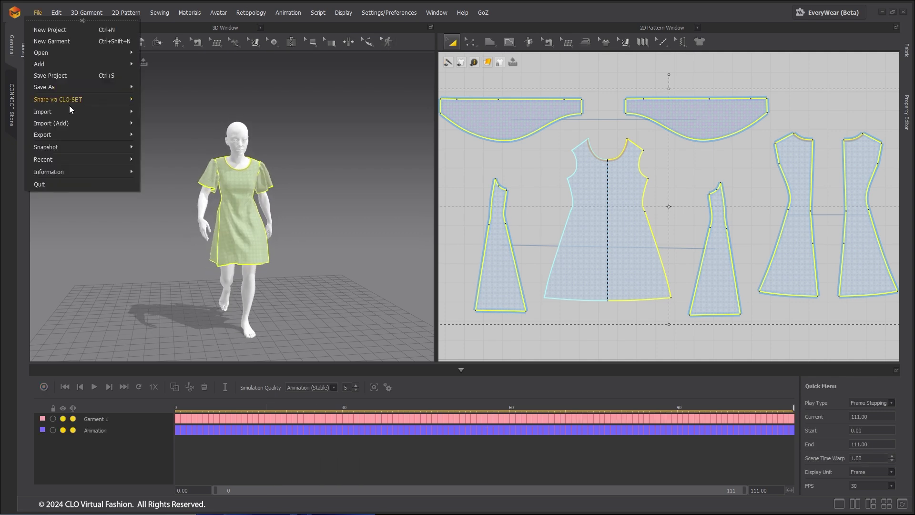
mouse_move(87, 139)
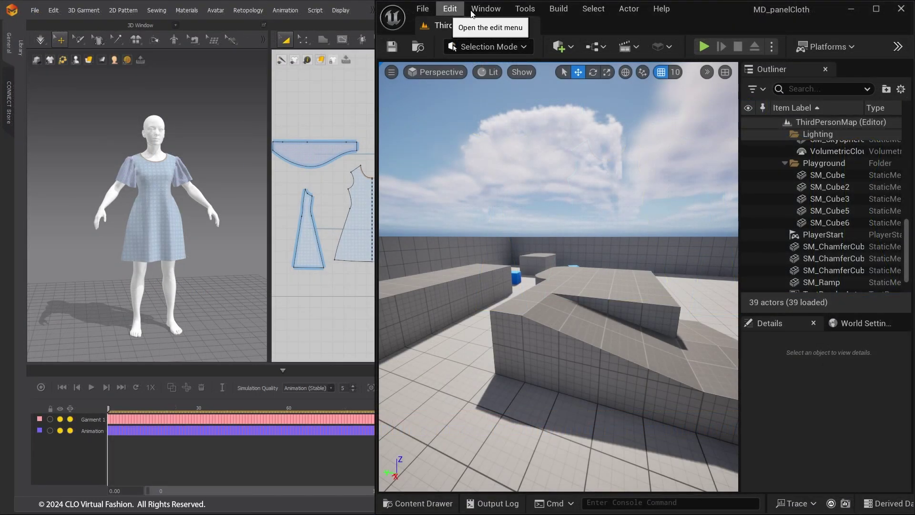
Open the CLO/MD LiveSync Editor, connect to receive the dress as a Garment, and frame it
click(473, 11)
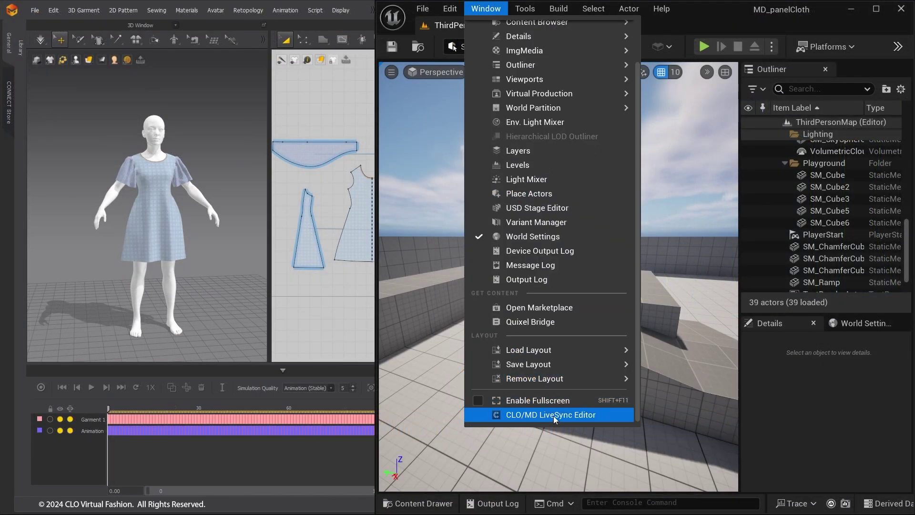
click(553, 416)
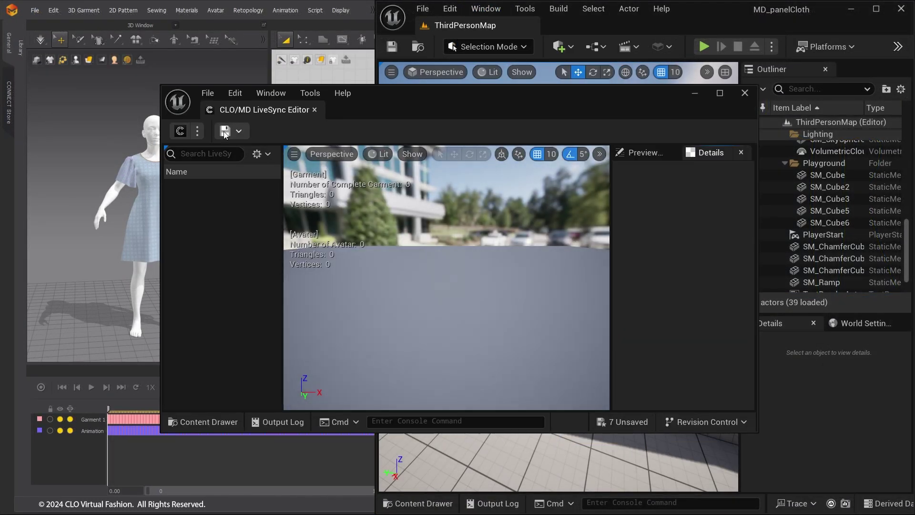
click(180, 131)
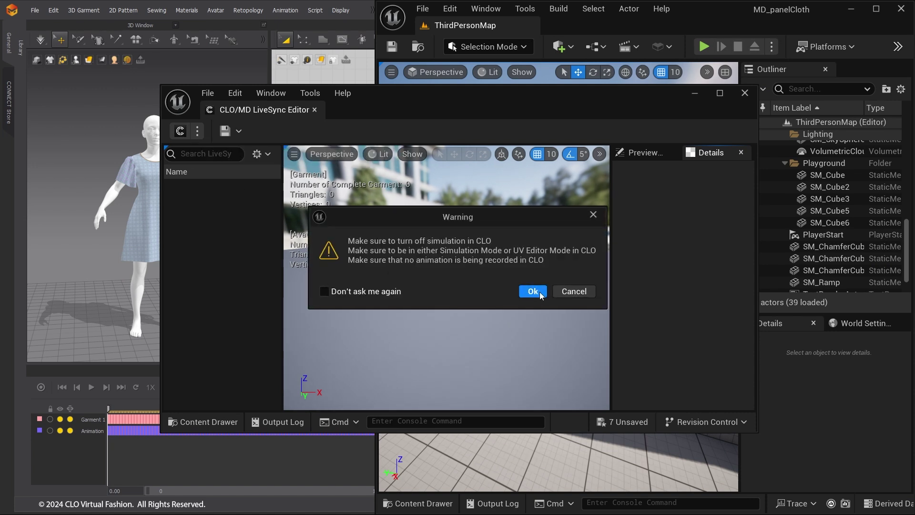
click(532, 292)
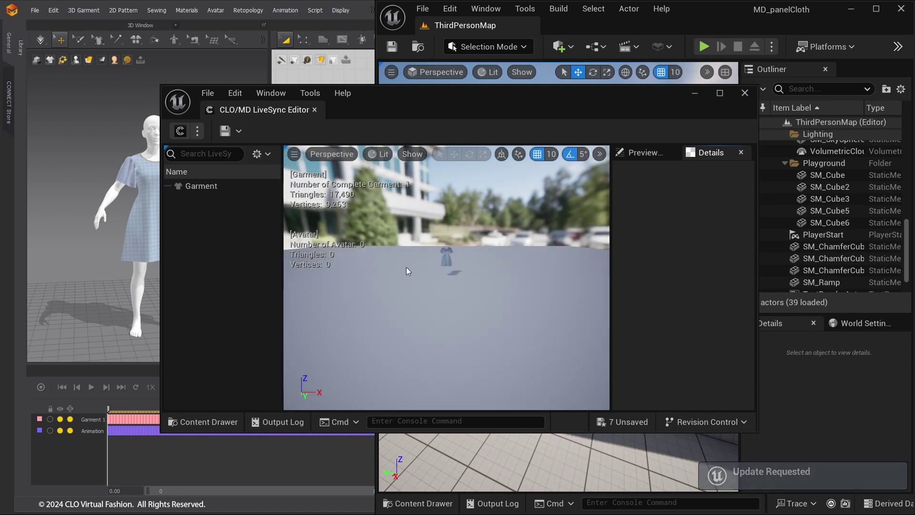
key(f)
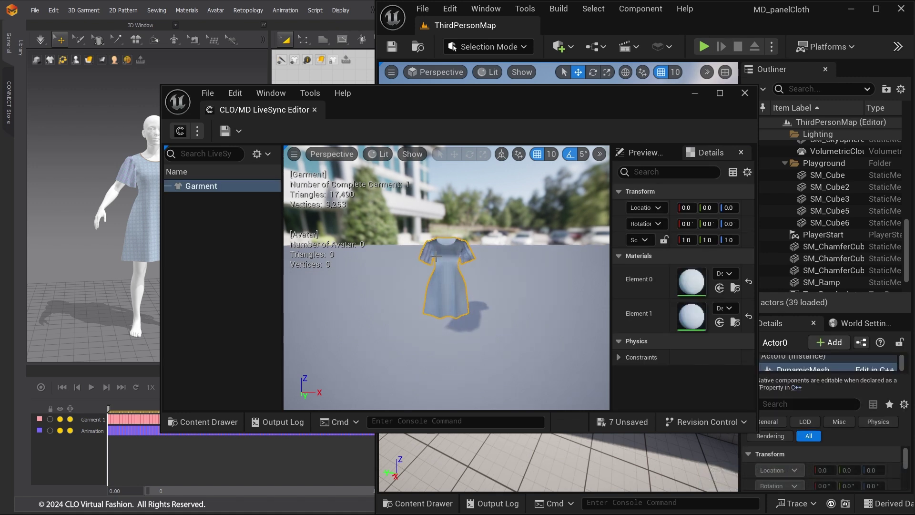
alt+drag(444, 256, 482, 249)
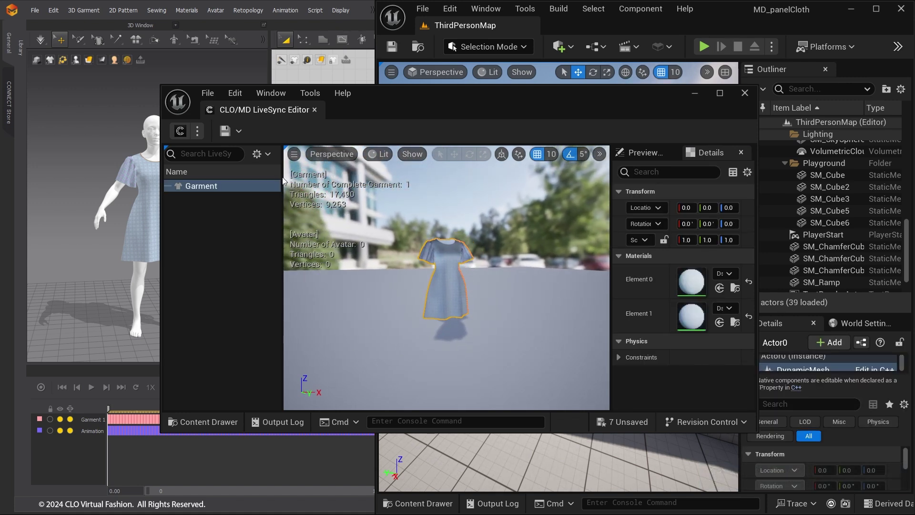
Enable Unified Material in the LiveSync options and re-sync the dress from Marvelous Designer
click(198, 132)
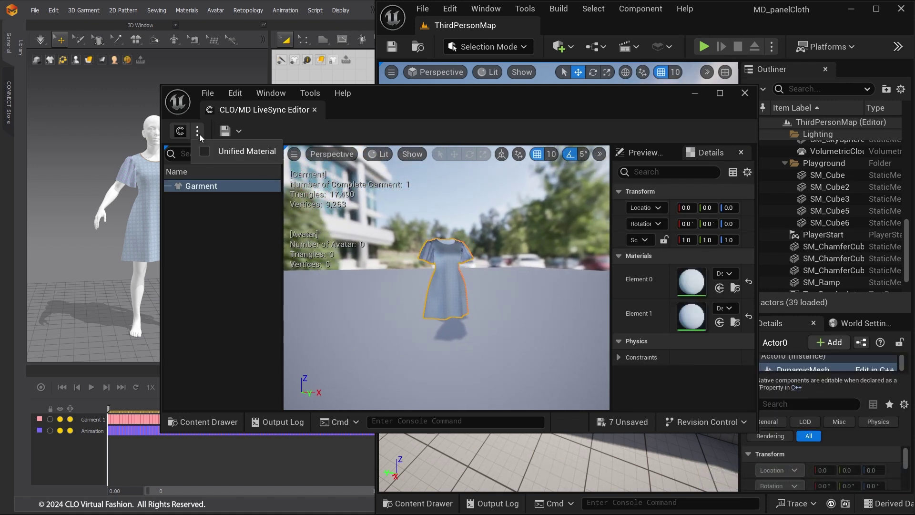
click(216, 156)
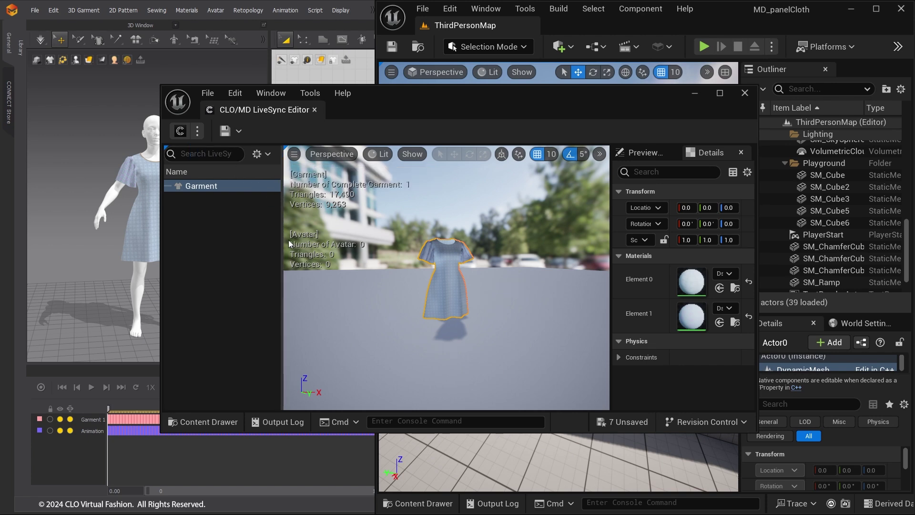
click(180, 131)
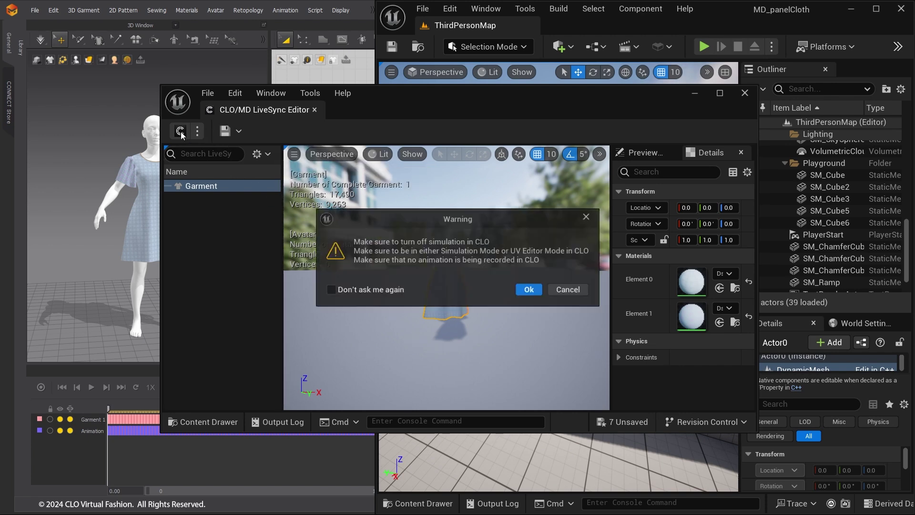
click(532, 291)
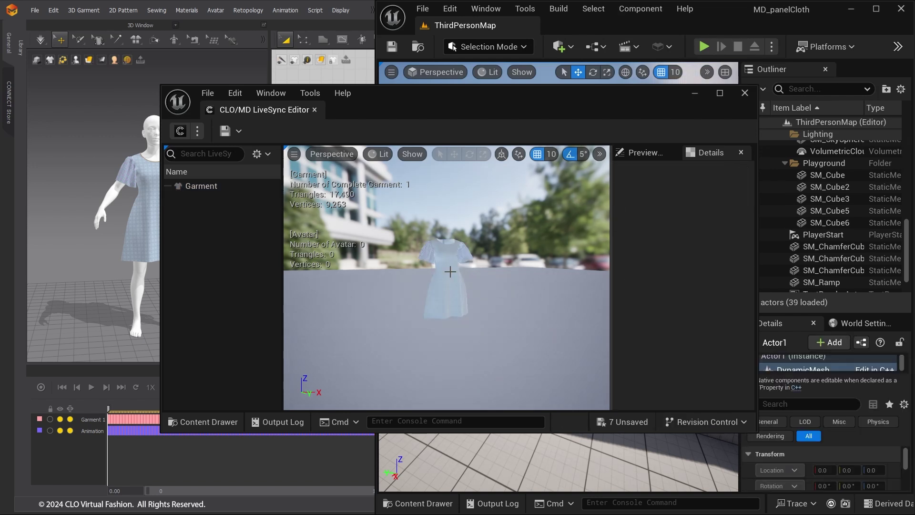
Save the synced dress as a GeometryCache asset in the Content folder
mouse_move(473, 268)
mouse_down()
mouse_move(458, 269)
mouse_move(481, 273)
mouse_up()
click(239, 131)
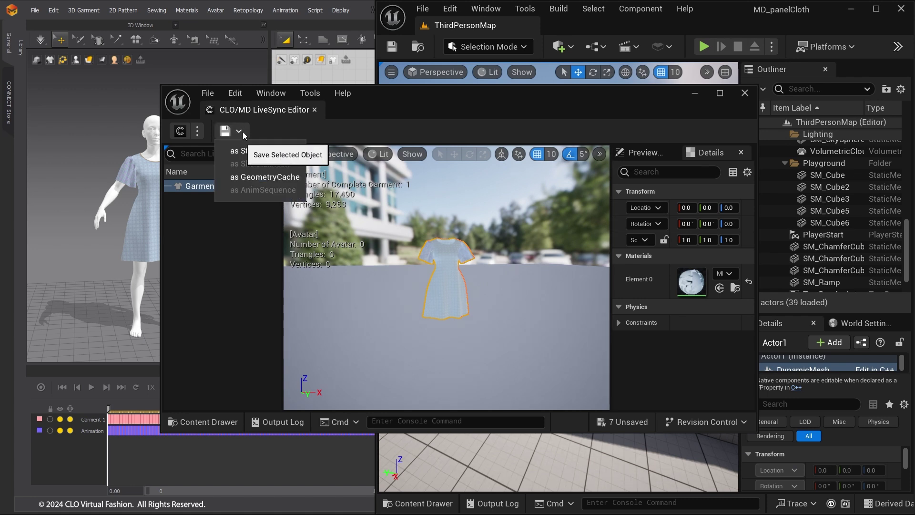
click(288, 178)
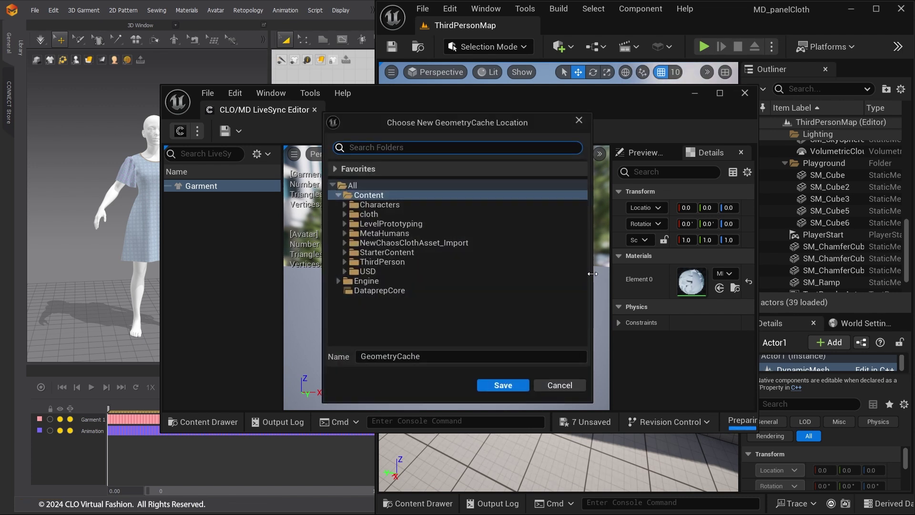
click(493, 385)
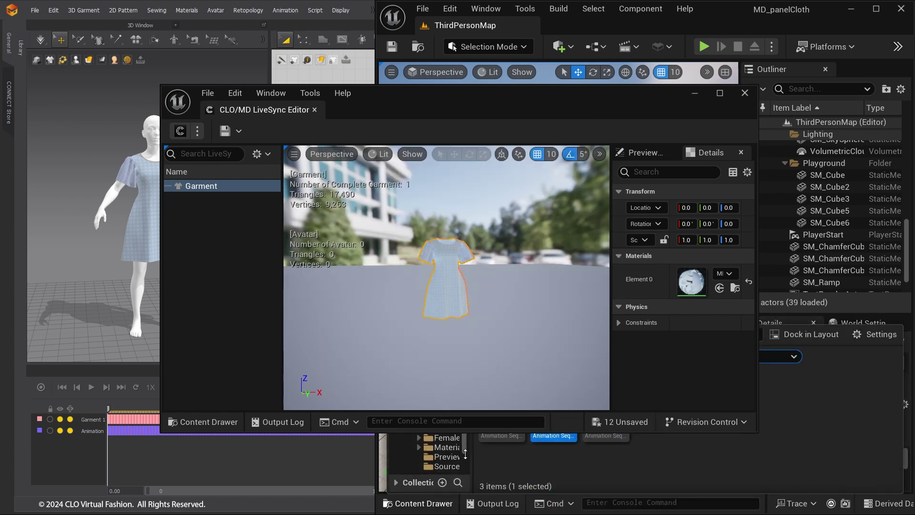
Close the LiveSync Editor and browse the Content folder in the Content Drawer
click(745, 93)
click(425, 504)
scroll(431, 391, up, 4)
click(425, 390)
click(439, 400)
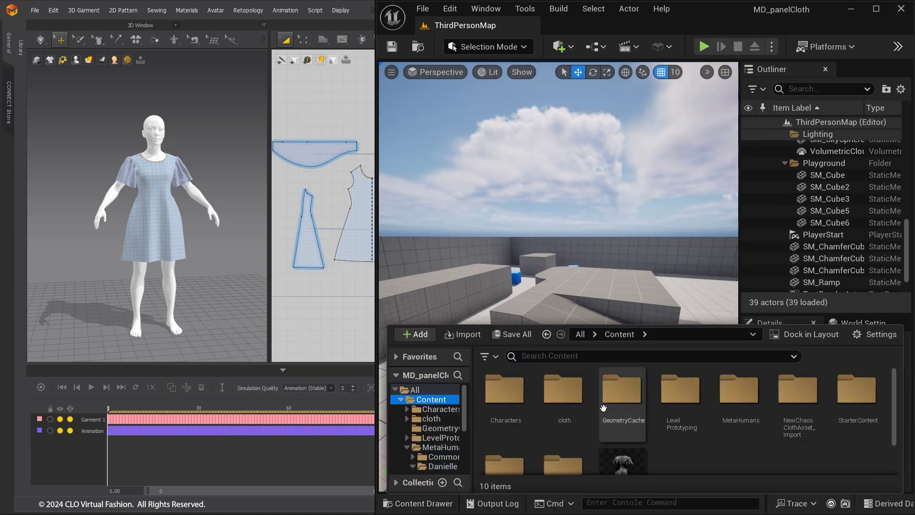